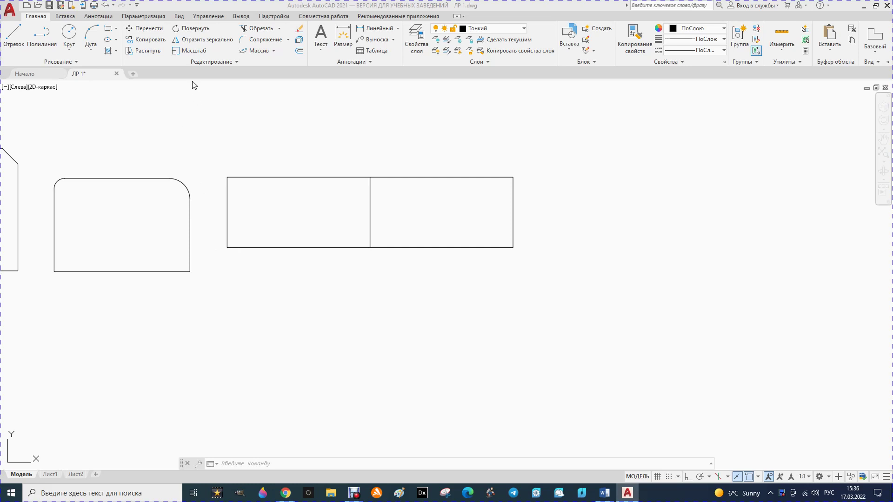
Begin scaling both rectangles from their lower-left corner, then cancel the attempt
right_click(186, 51)
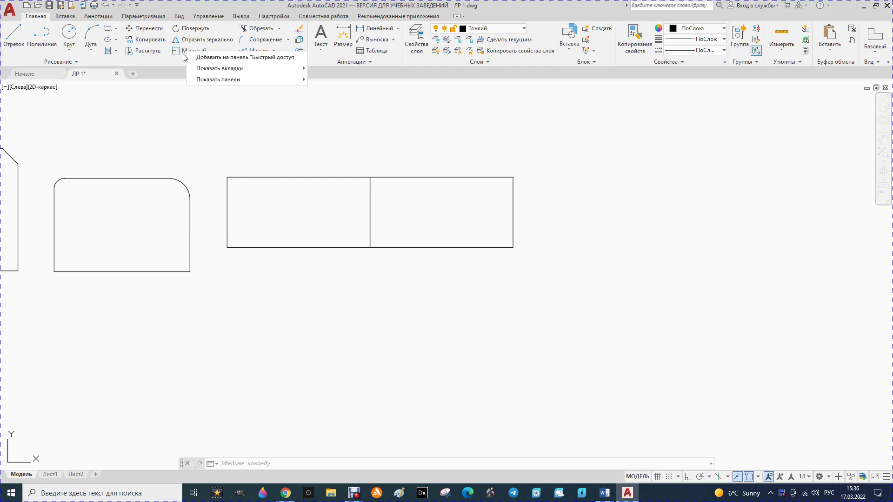
left_click(172, 104)
left_click(195, 51)
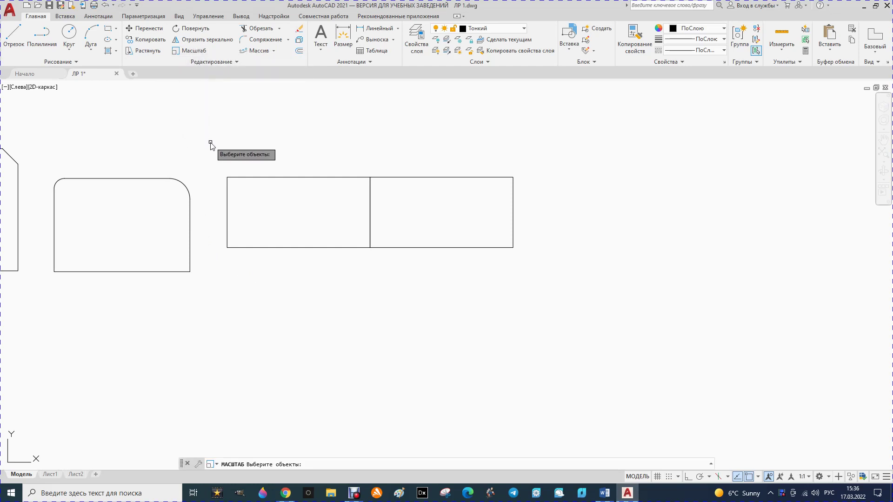
left_click_drag(211, 145, 209, 278)
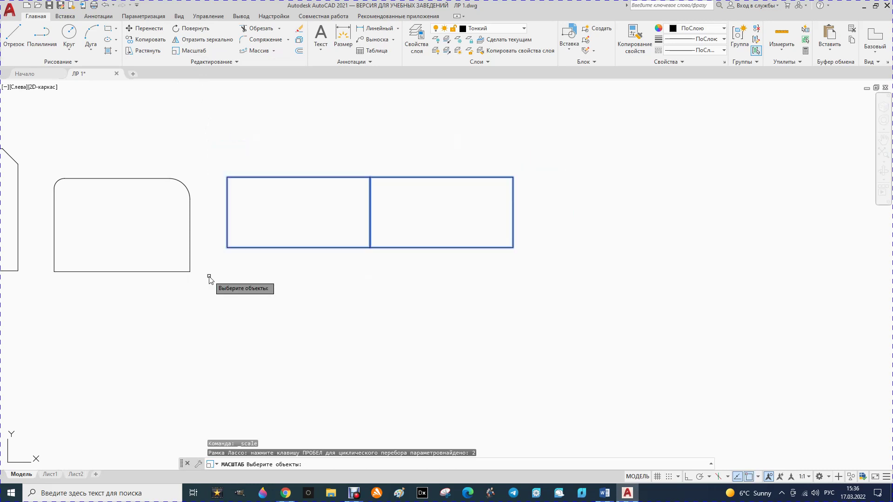
key("Return")
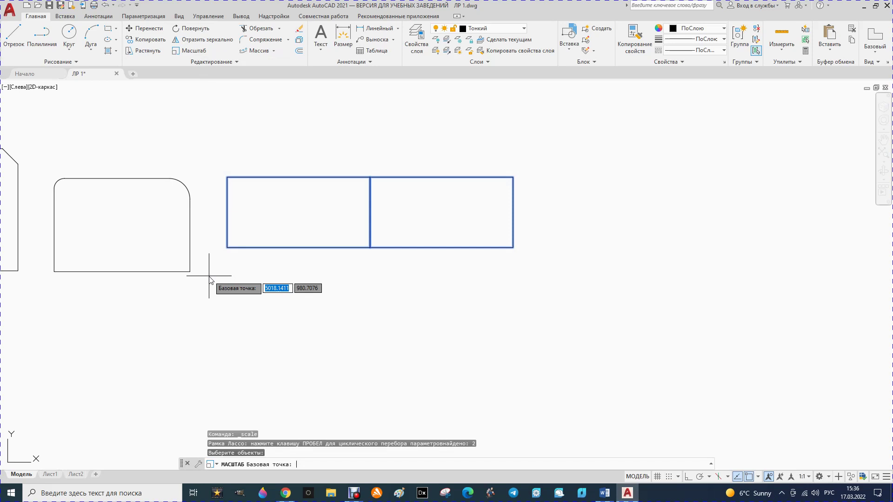
left_click(228, 248)
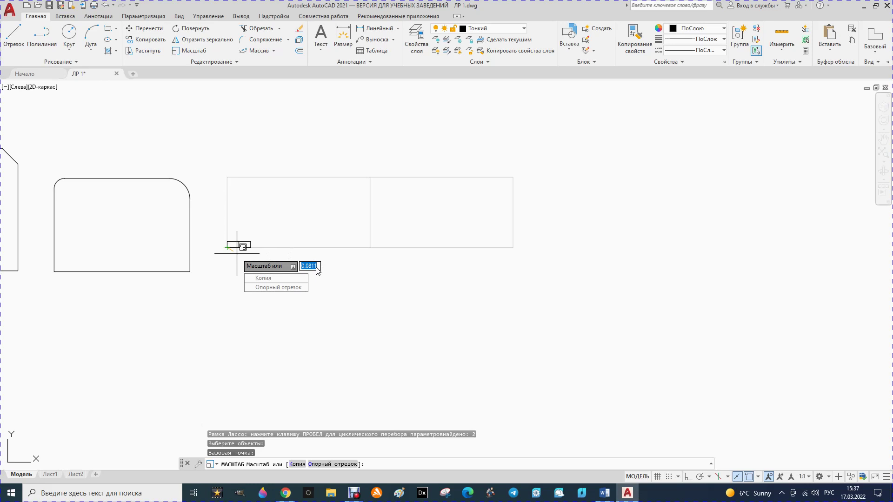
key("Escape")
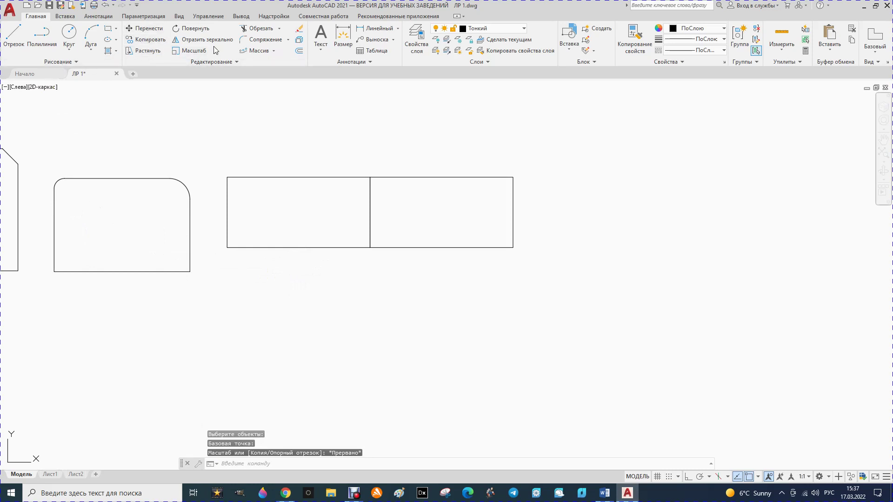
Scale both rectangles by a factor of 2 about their lower-left corner
left_click(201, 54)
left_click_drag(205, 152, 200, 276)
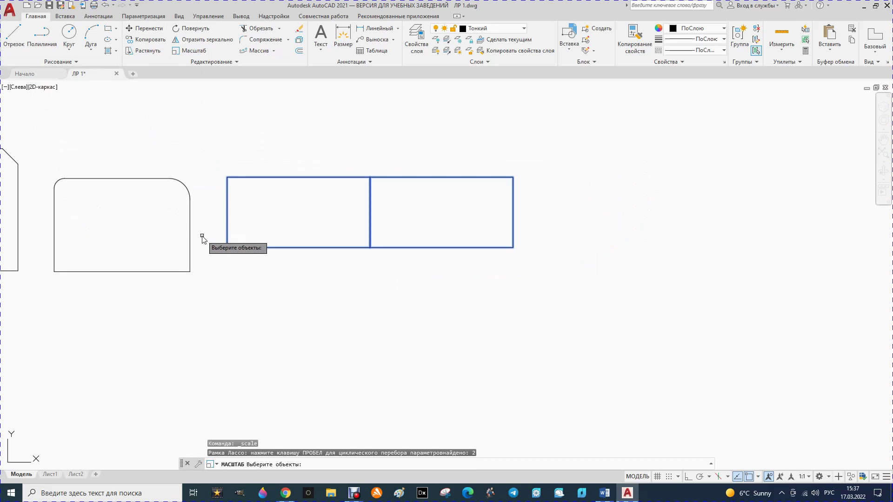
key("Return")
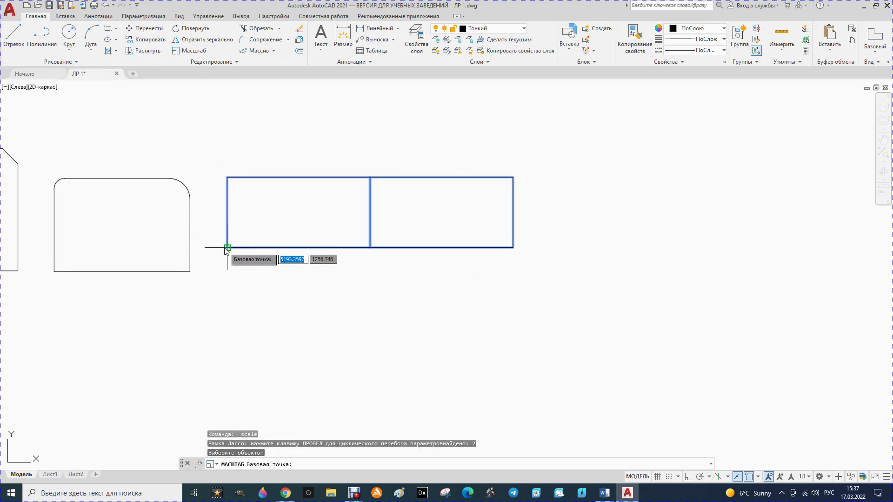
left_click(227, 248)
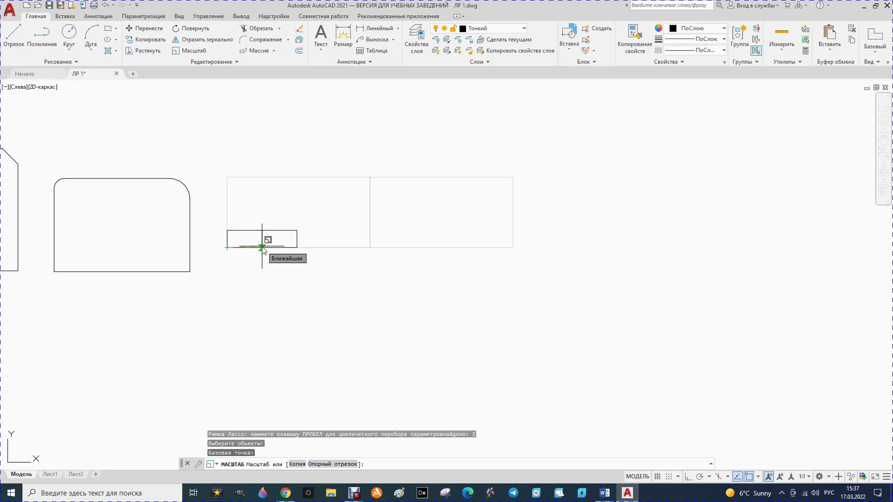
type("2")
key("Return")
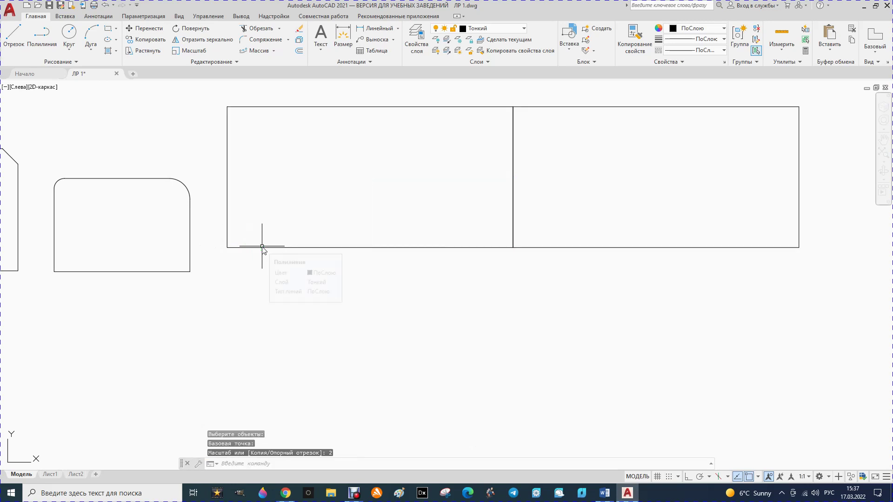
scroll(223, 237, "down", 3)
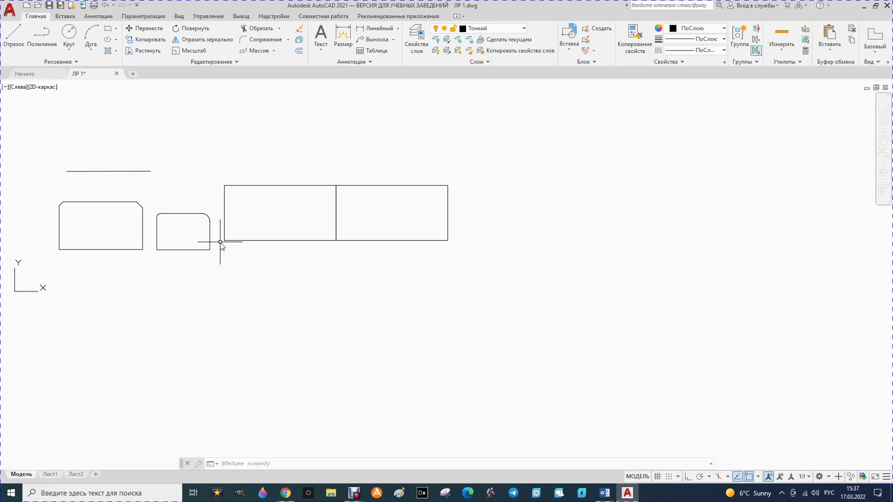
left_click(223, 264)
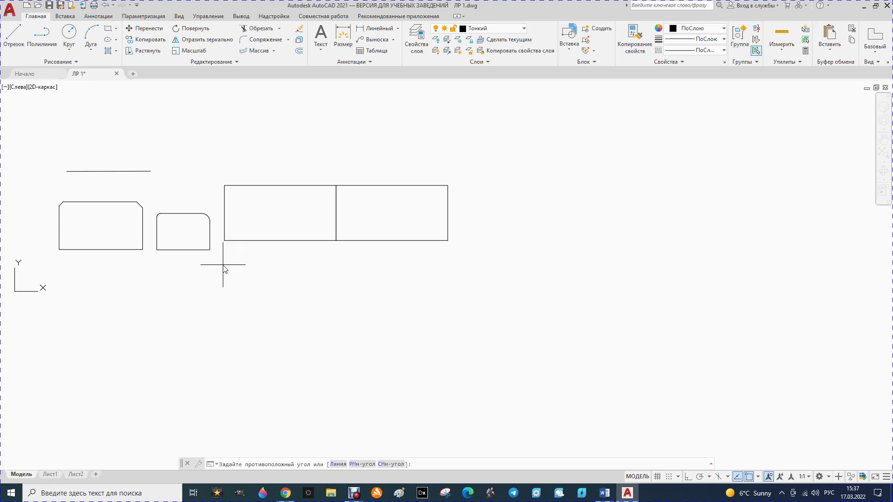
Scale both rectangles by 0.5 about their lower-left corner
left_click_drag(223, 269, 468, 274)
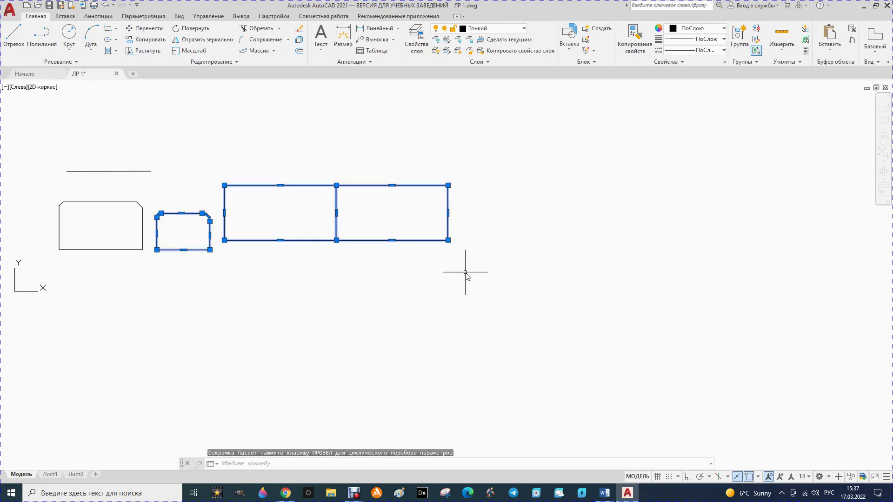
key("Escape")
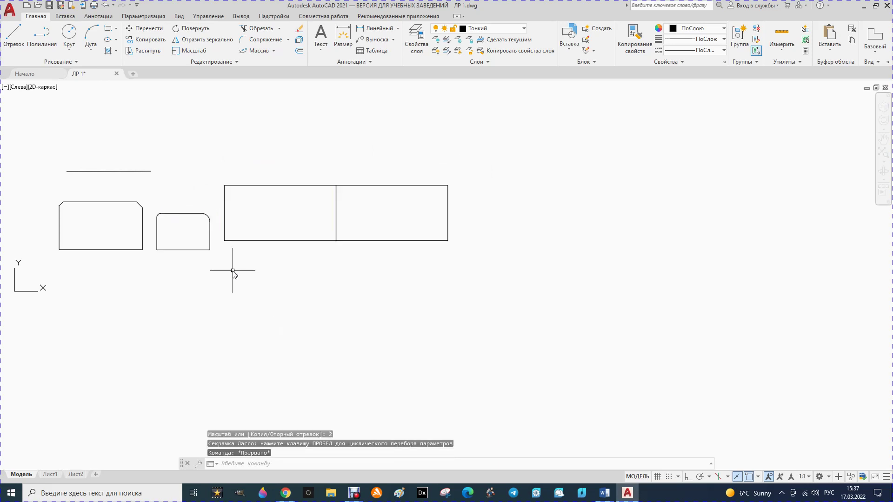
left_click_drag(220, 253, 223, 184)
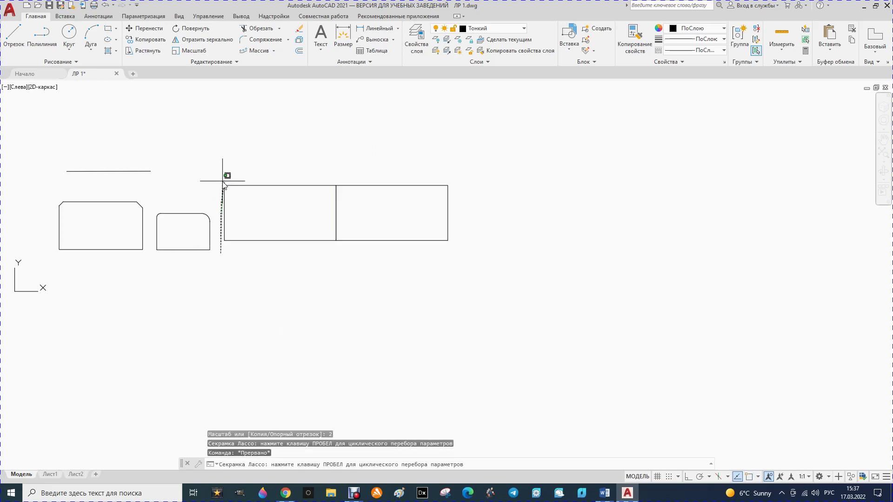
left_click_drag(224, 184, 473, 253)
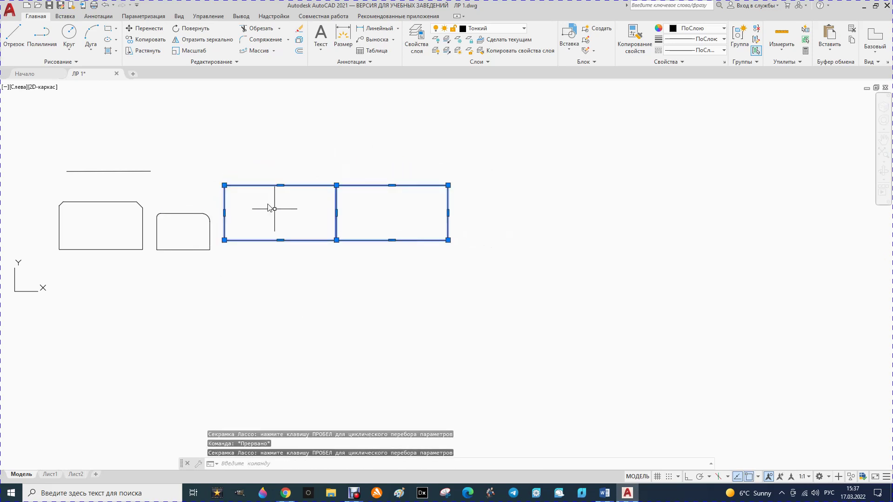
left_click(189, 50)
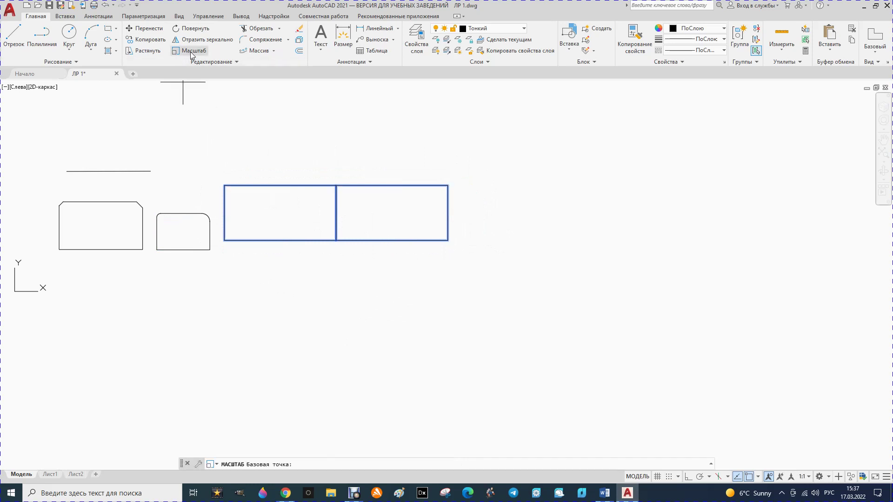
left_click(224, 240)
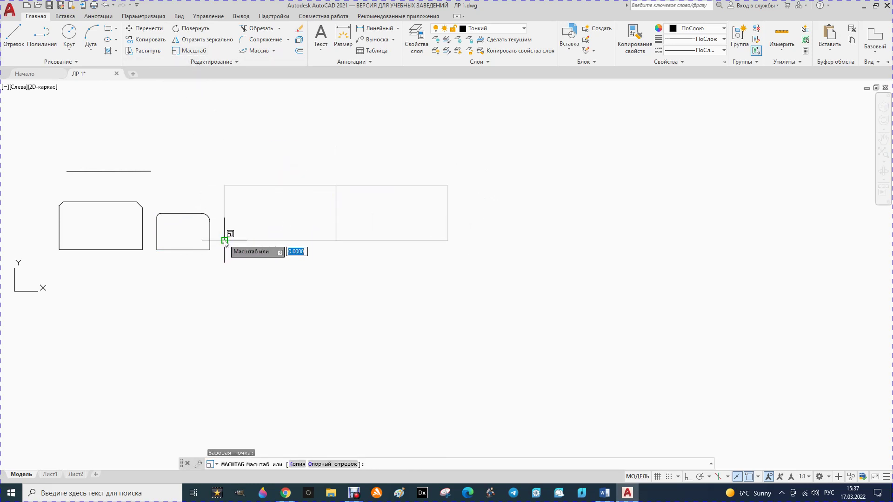
type("1")
type("0.")
type("5")
key("Return")
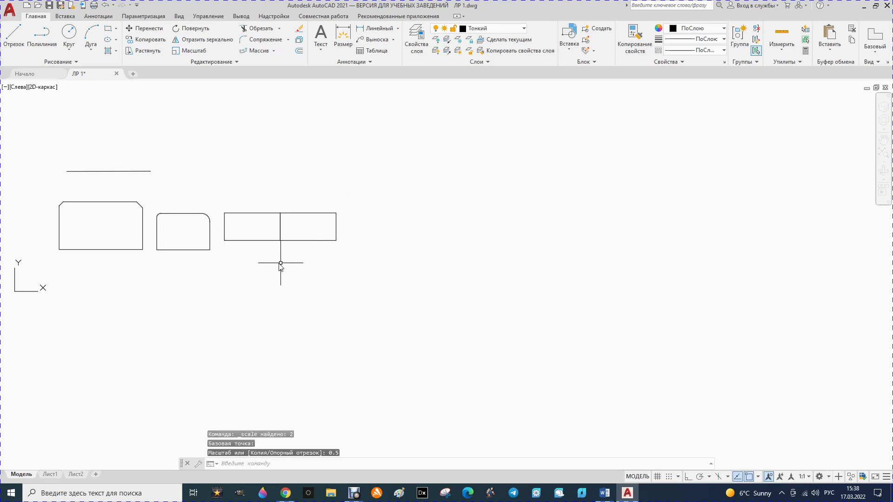
scroll(204, 225, "up", 2)
scroll(231, 219, "up", 4)
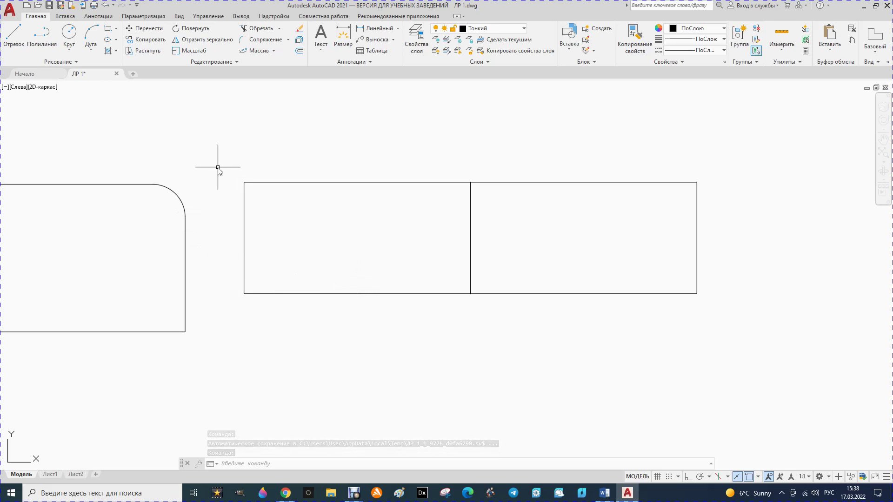
Make a 0.5-scale copy of both rectangles from their lower-left corner, keeping the originals
left_click(193, 52)
mouse_move(215, 145)
left_mouse_down()
mouse_move(460, 152)
mouse_move(1, 385)
mouse_move(732, 90)
left_mouse_up()
left_click_drag(240, 141, 199, 392)
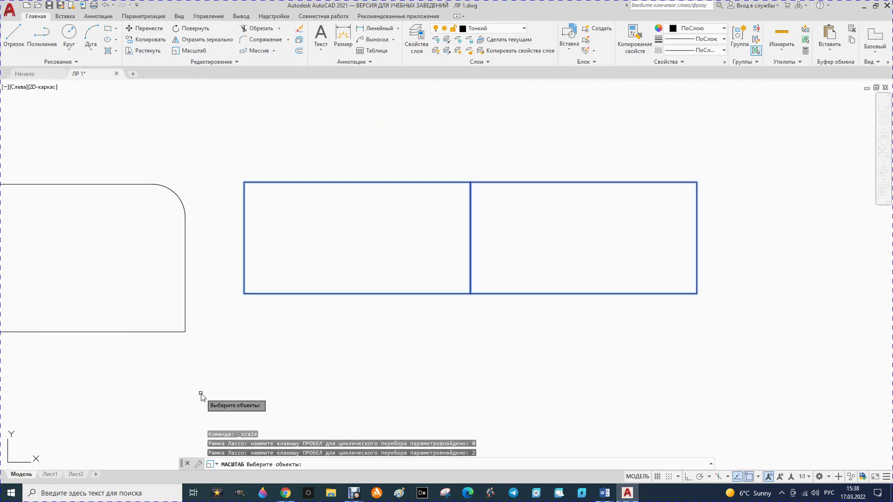
key("Return")
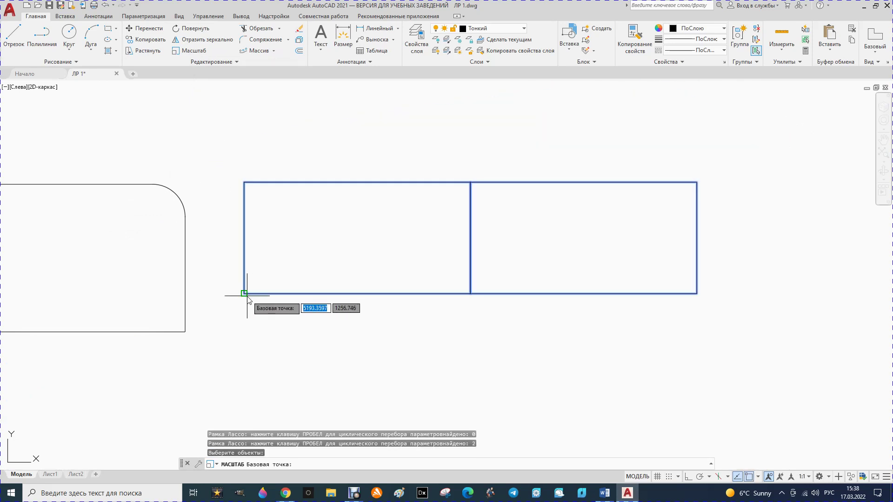
left_click(247, 295)
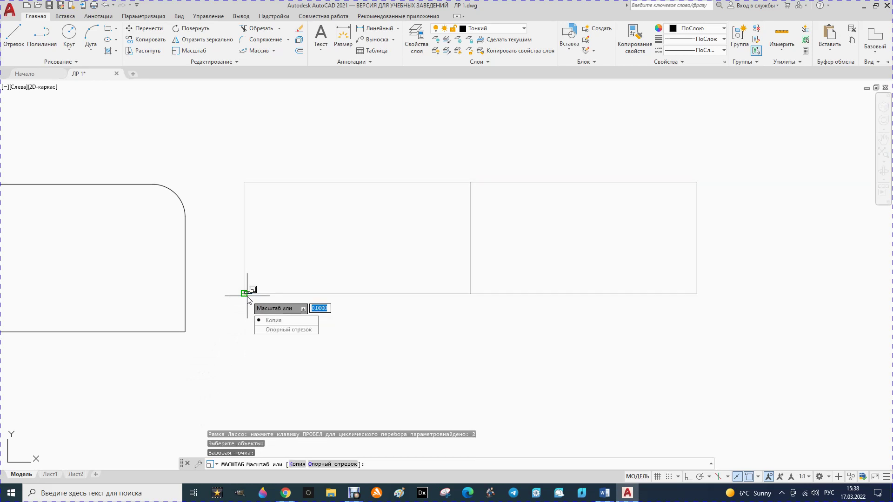
type("к")
key("Return")
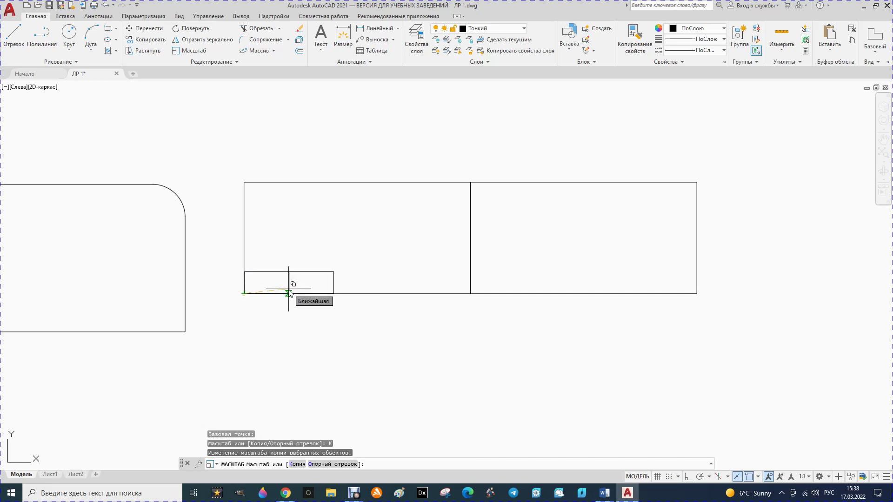
type("0")
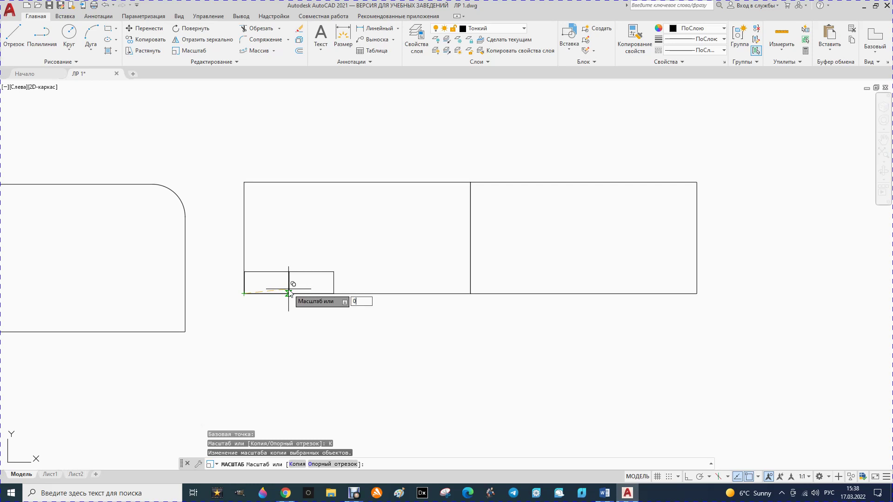
type(".5")
key("Return")
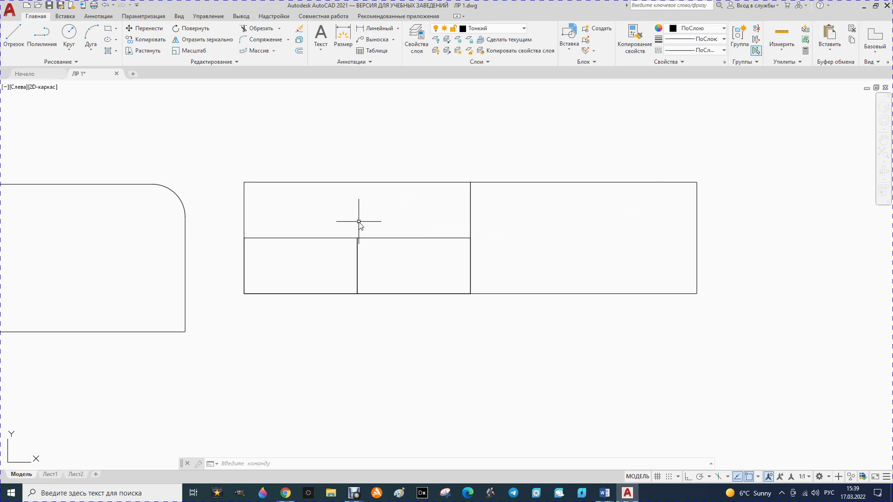
left_click(190, 51)
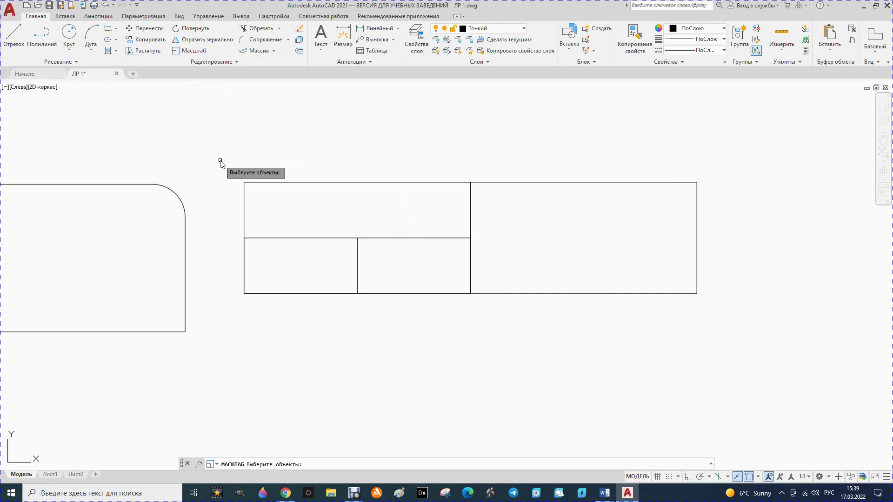
Scale the four rectangles by reference so the small rectangle's bottom edge measures 2000
mouse_move(220, 163)
left_mouse_down()
mouse_move(234, 347)
mouse_move(212, 342)
left_mouse_up()
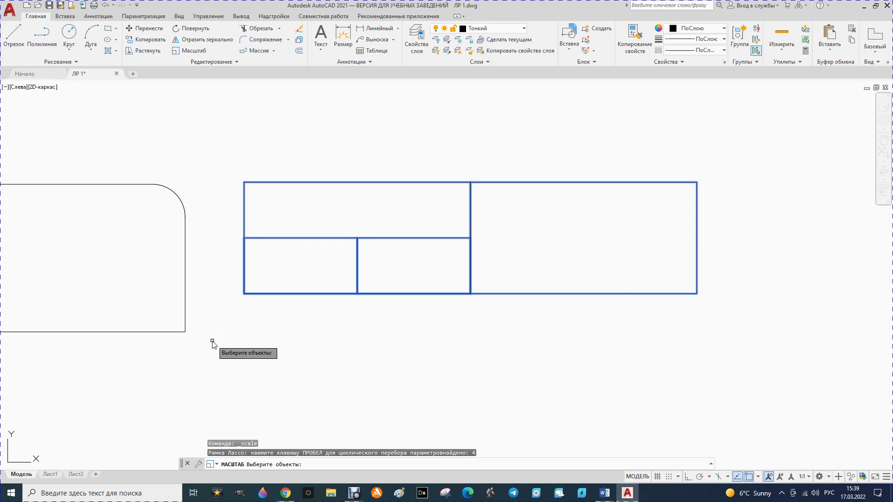
key("Return")
left_click(244, 293)
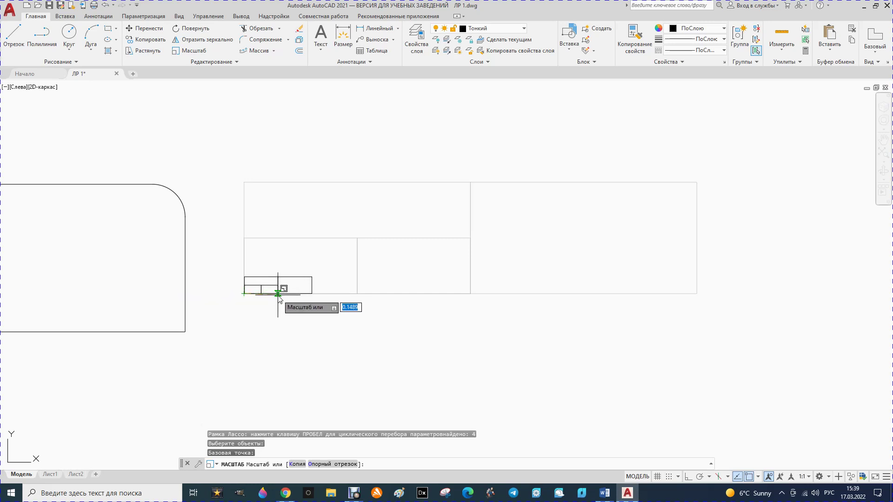
key("Down")
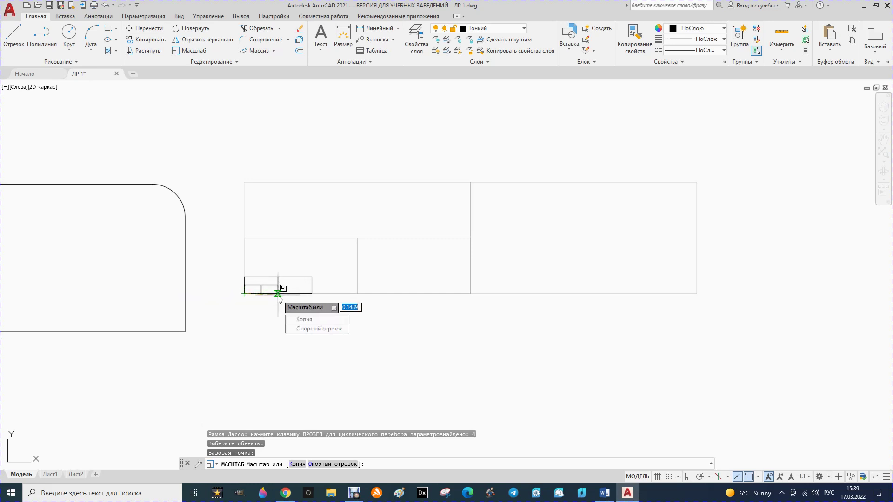
left_click(307, 329)
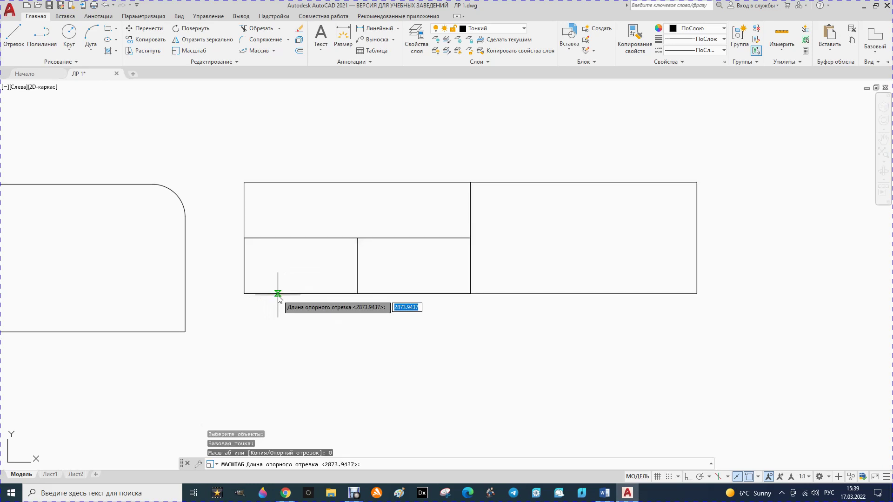
left_click(244, 294)
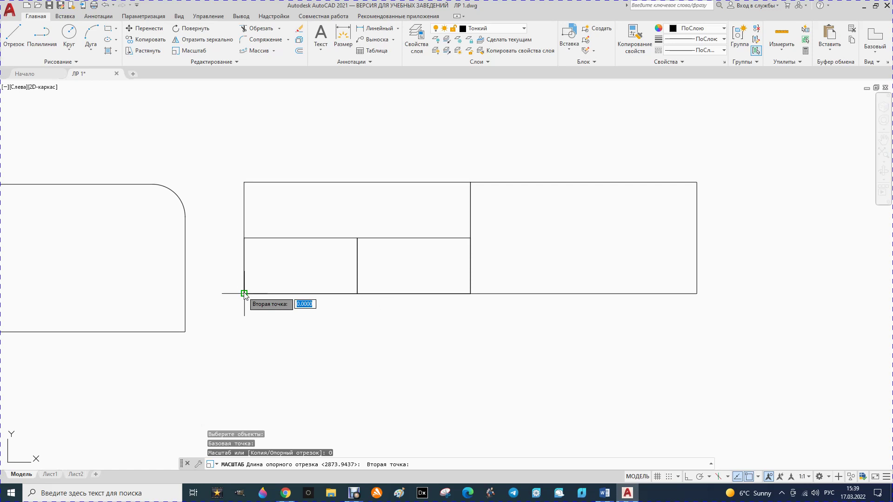
left_click(358, 293)
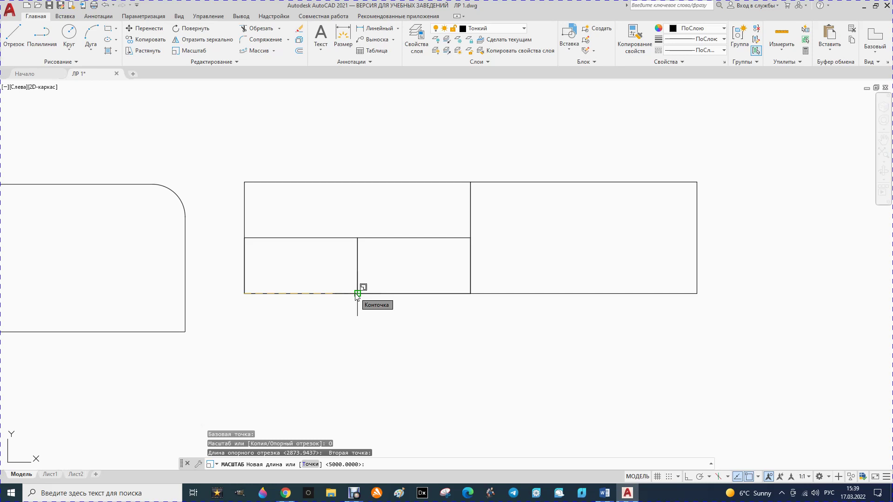
type("2000")
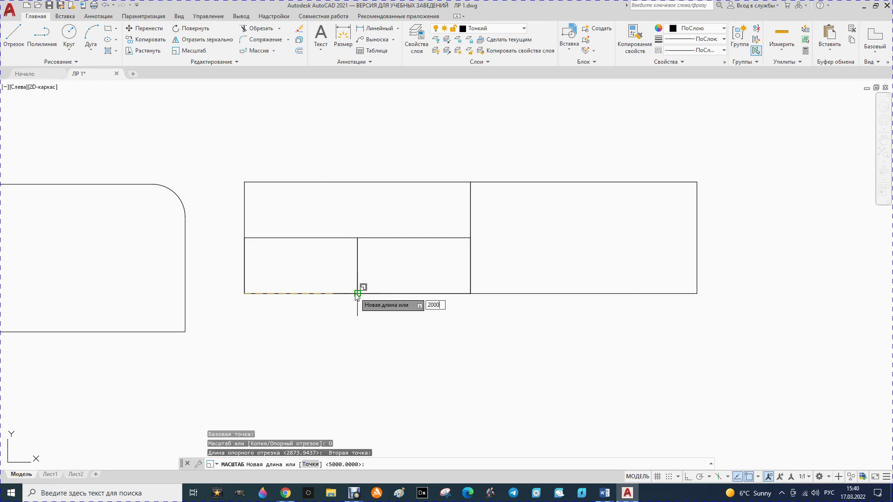
key("Return")
scroll(316, 305, "down", 1)
scroll(315, 312, "down", 3)
scroll(297, 312, "up", 2)
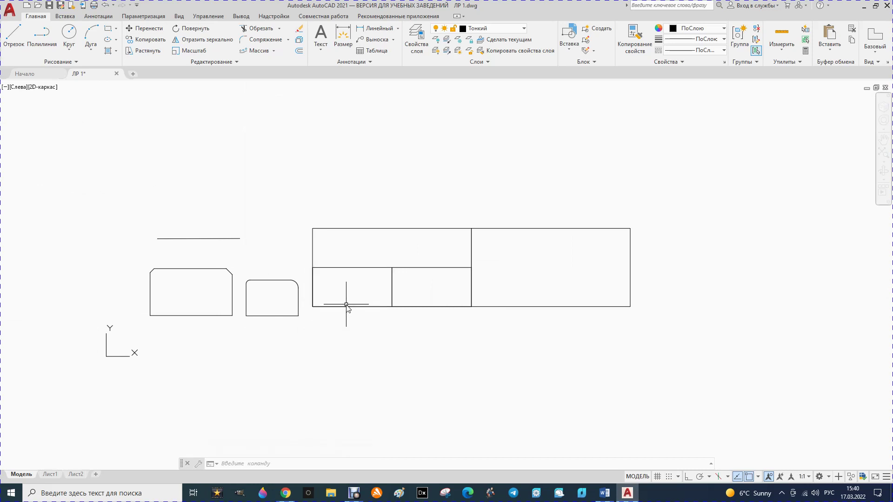
scroll(279, 306, "down", 2)
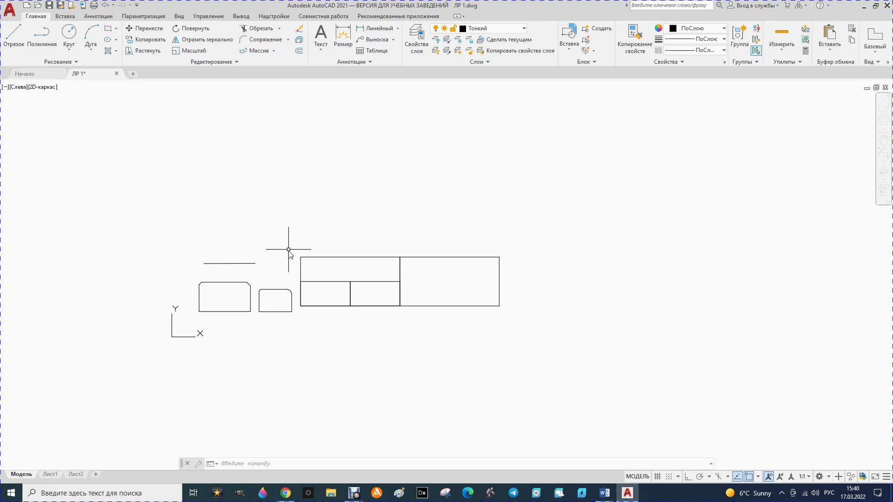
Erase the four-rectangle group, then select the rounded rectangle
mouse_move(292, 247)
left_mouse_down()
mouse_move(545, 313)
mouse_move(303, 355)
left_mouse_up()
key("Delete")
scroll(231, 331, "up", 4)
mouse_move(294, 214)
left_mouse_down()
mouse_move(418, 219)
mouse_move(357, 319)
mouse_move(294, 313)
left_mouse_up()
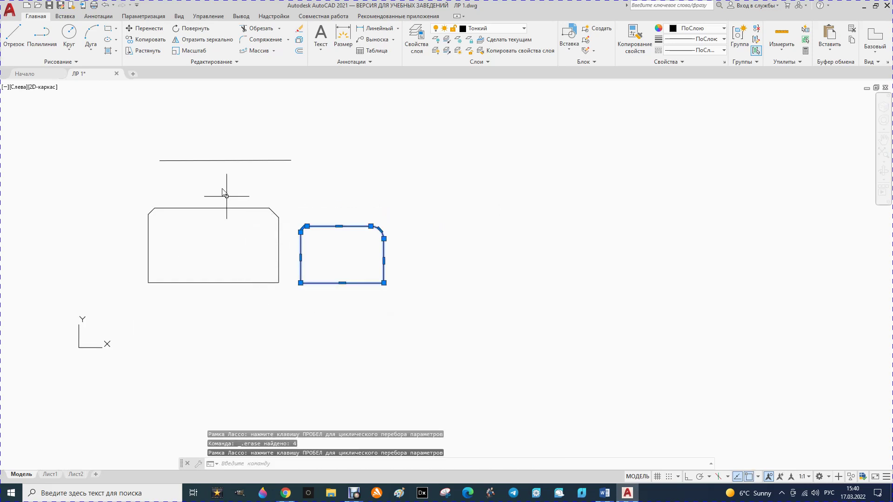
Scale the rounded rectangle by reference from its lower-left corner to a 3000 bottom edge
left_click(186, 50)
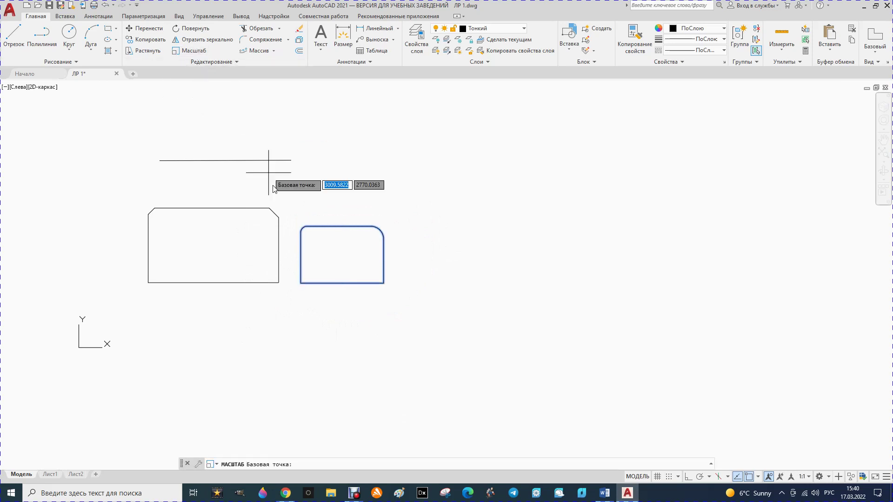
left_click(301, 282)
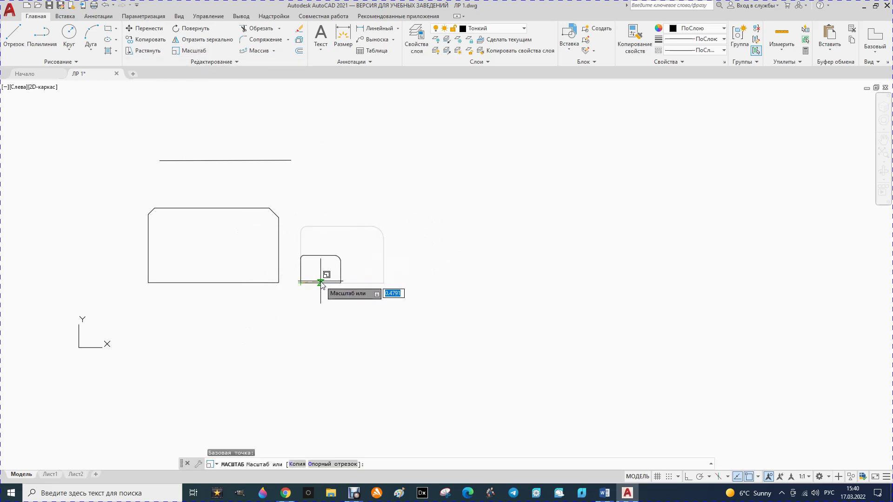
key("Down")
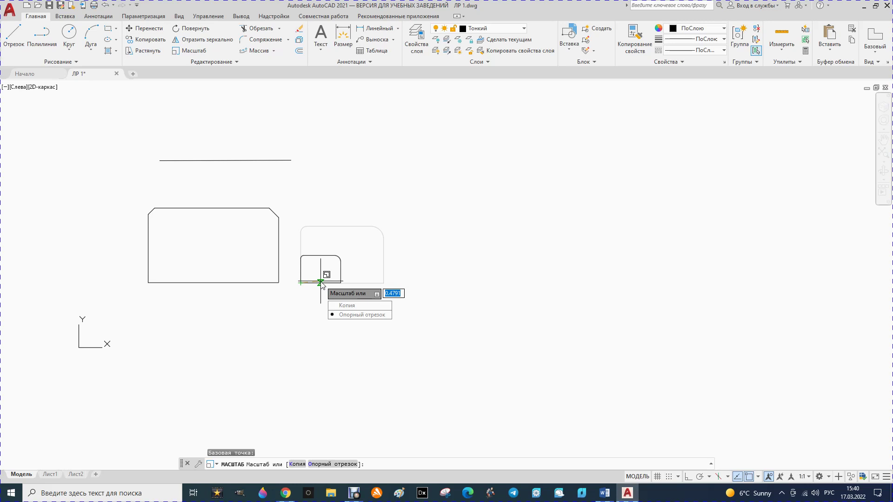
key("Return")
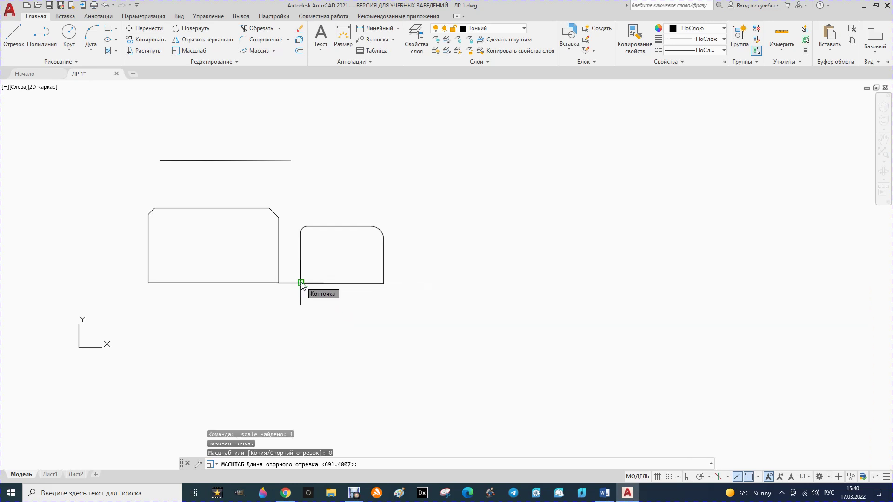
left_click(301, 282)
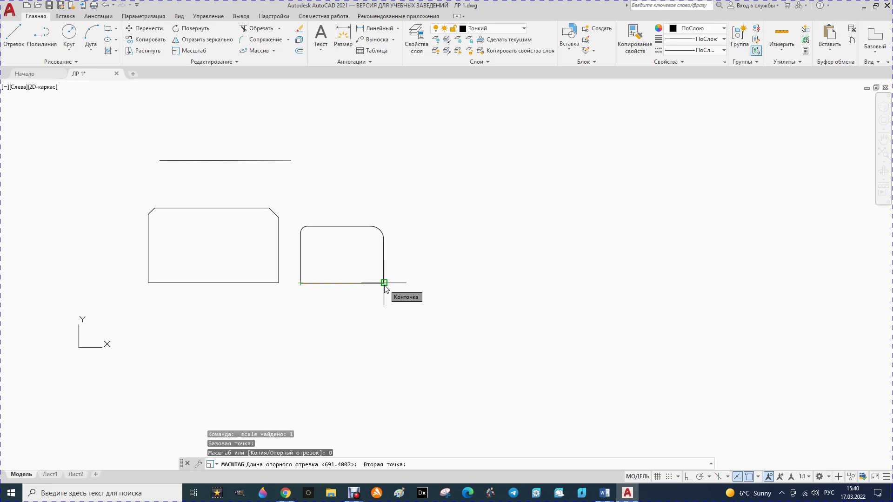
left_click(385, 283)
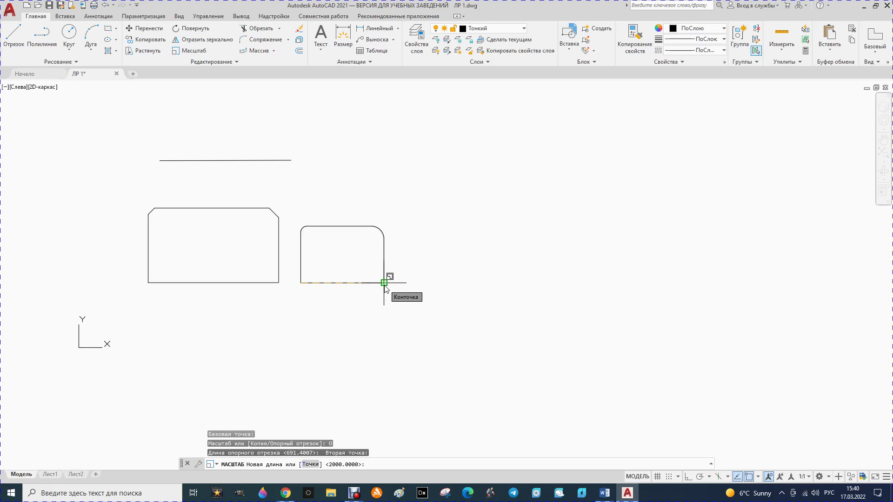
type("3000")
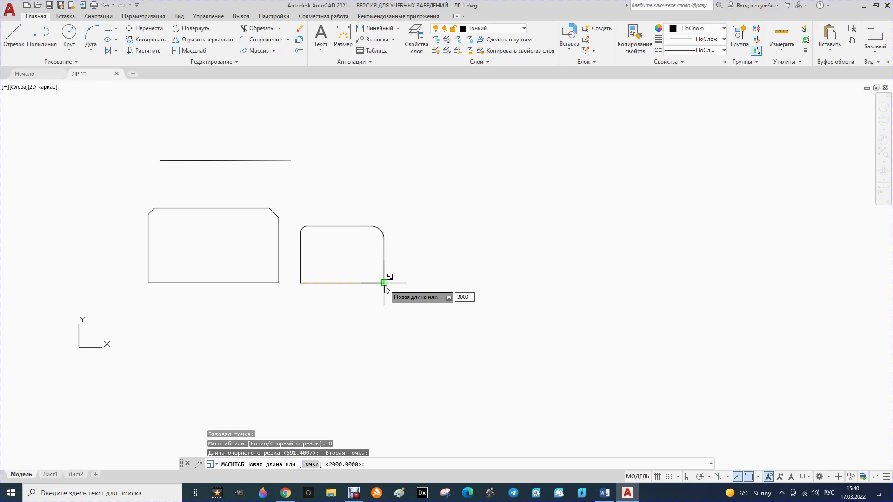
key("Return")
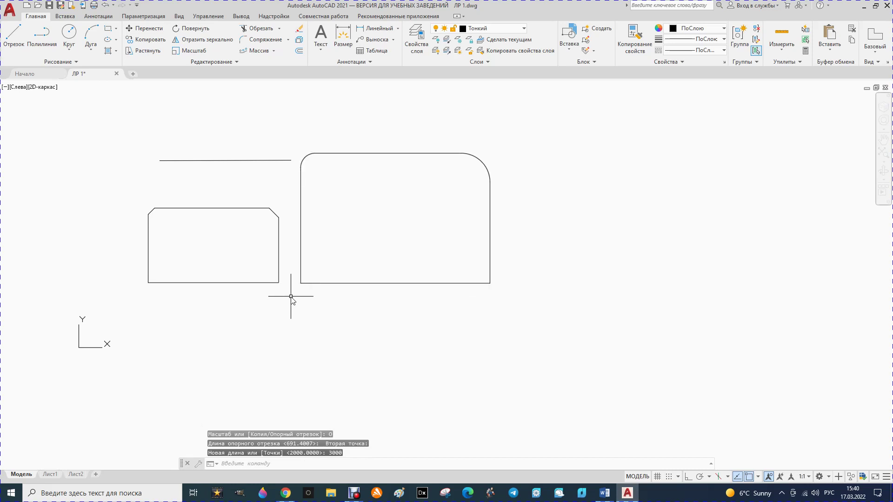